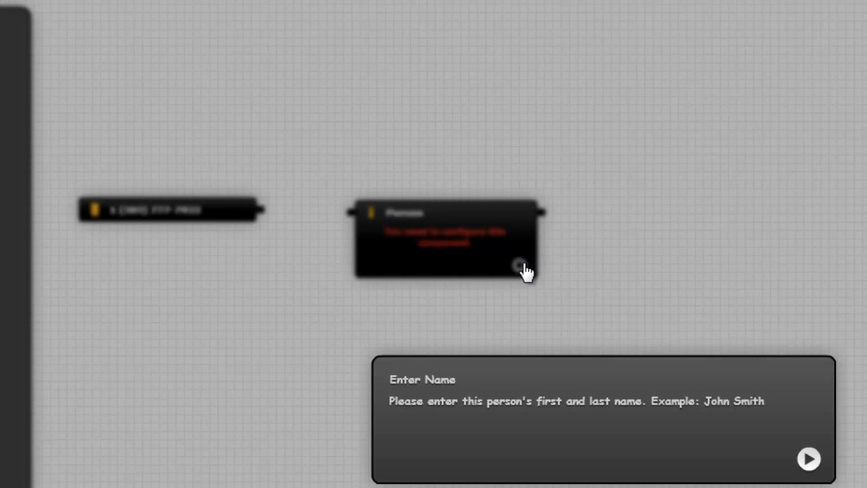
# Step: Confirm the person's name and add a mobile contact method with their phone number, naming it Mobile
pyautogui.press('Return')
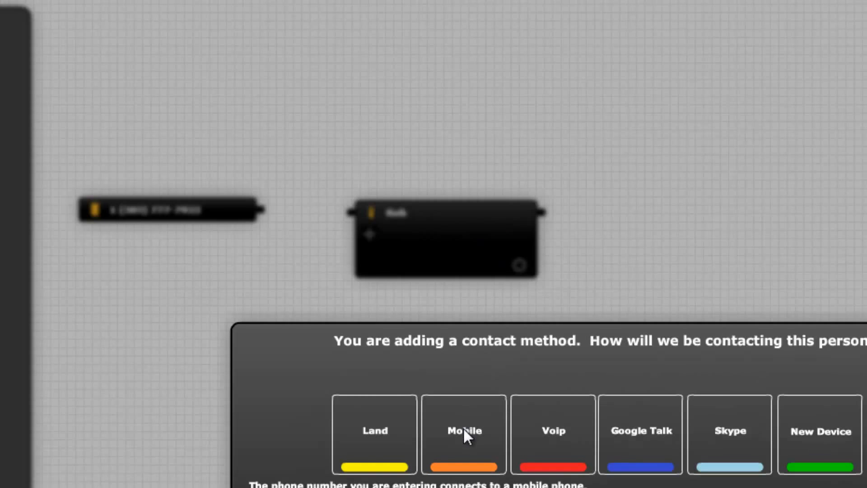
pyautogui.click(465, 429)
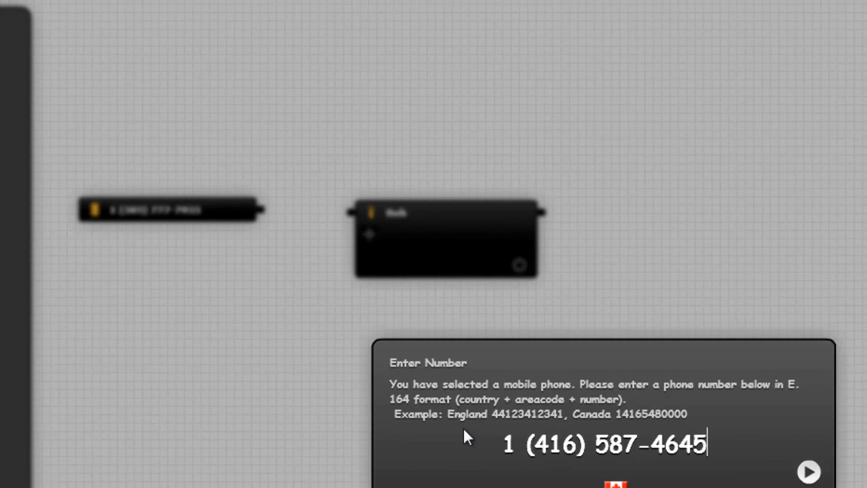
pyautogui.press('Return')
pyautogui.write('Mobile')
pyautogui.press('Return')
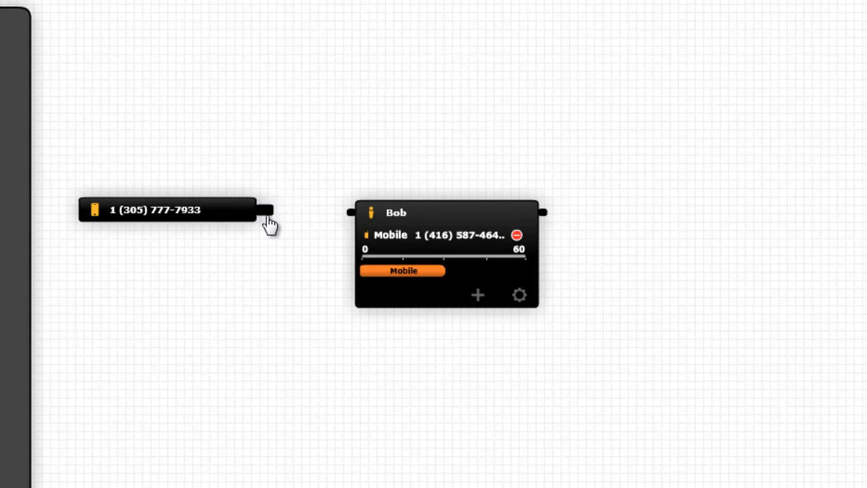
# Step: Connect the phone number component to the person component, and collapse and re-expand the person's details
pyautogui.moveTo(267, 221); pyautogui.dragTo(347, 221)
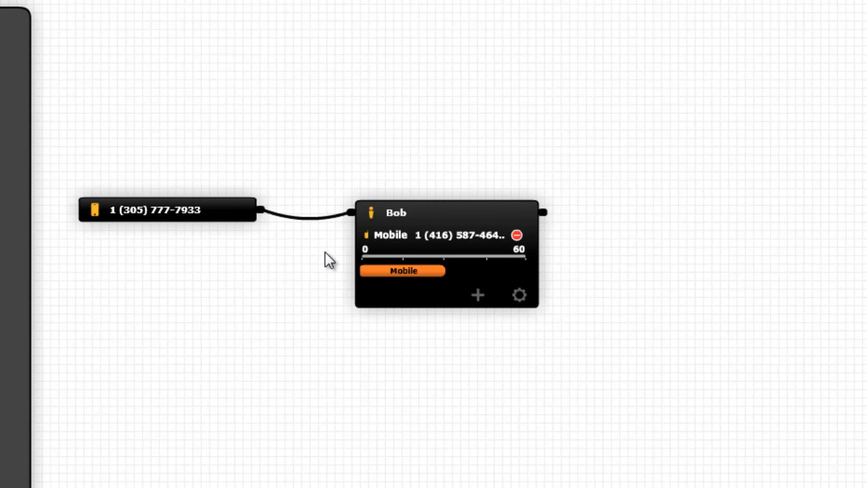
pyautogui.click(408, 216)
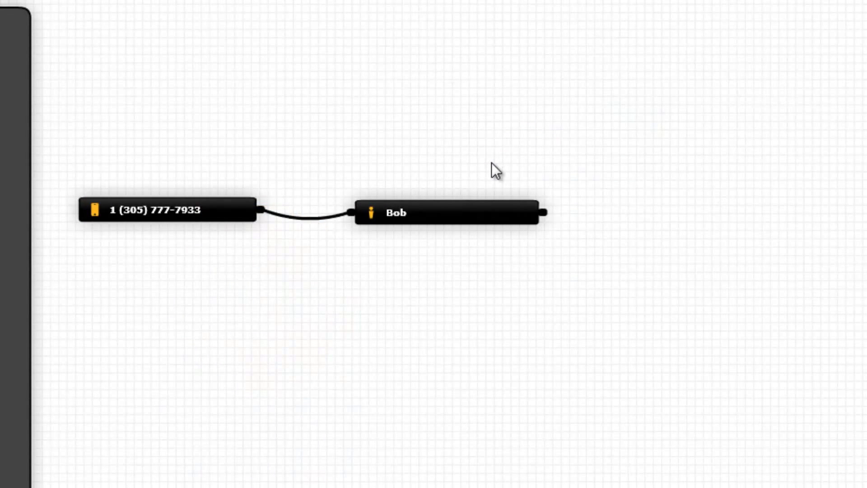
pyautogui.click(437, 216)
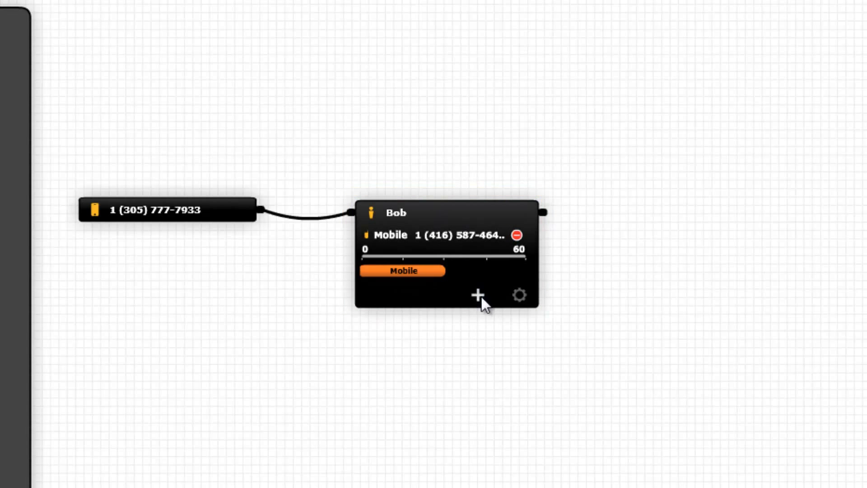
# Step: Add a land line contact method to the person with their phone number, naming it Office
pyautogui.click(478, 295)
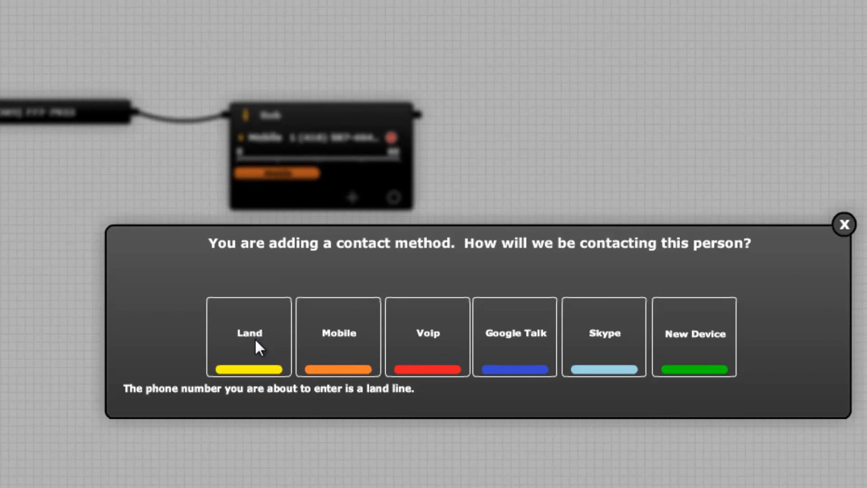
pyautogui.click(256, 341)
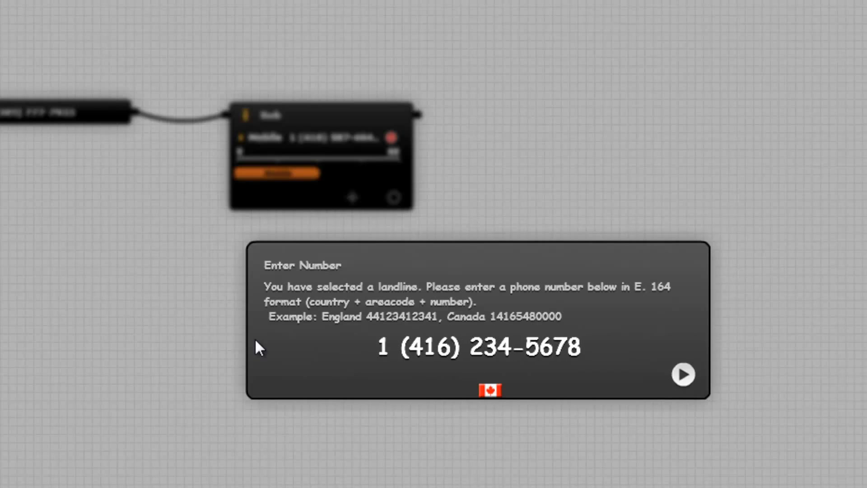
pyautogui.press('Return')
pyautogui.write('Office')
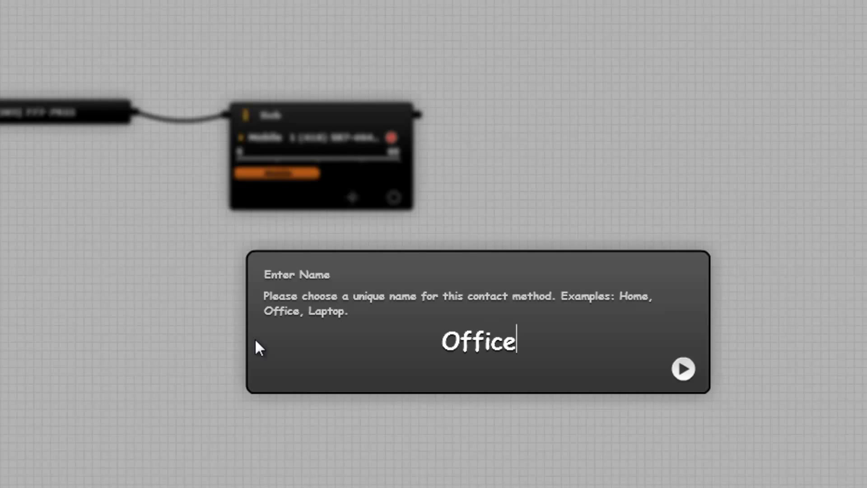
pyautogui.press('Return')
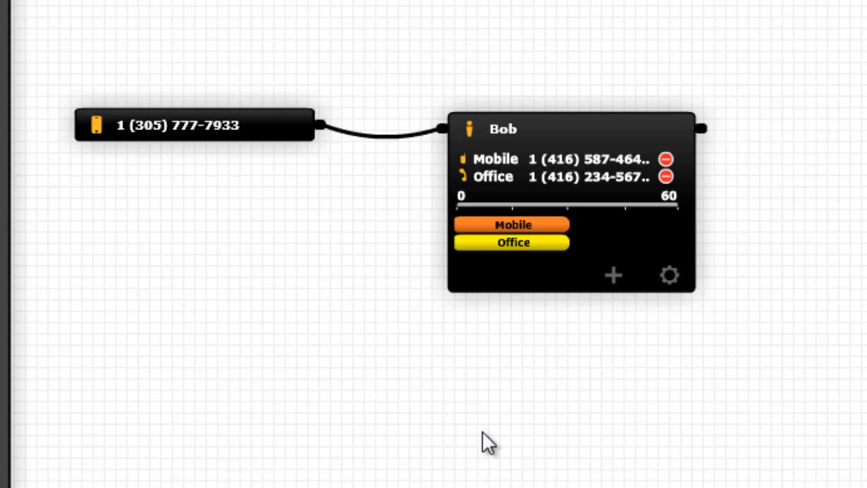
# Step: Arrange the person's ring timeline so Office spans the full 0 to 60 and Mobile only about the last quarter
pyautogui.moveTo(530, 226); pyautogui.dragTo(654, 228)
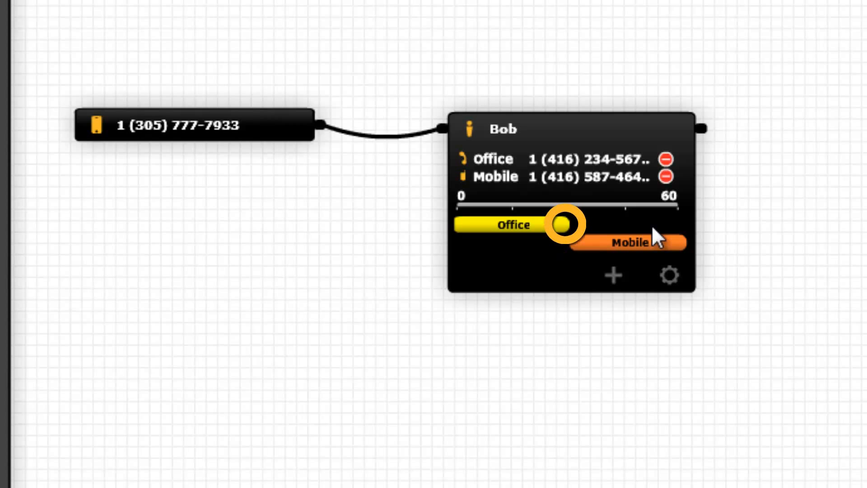
pyautogui.moveTo(570, 225); pyautogui.dragTo(677, 233)
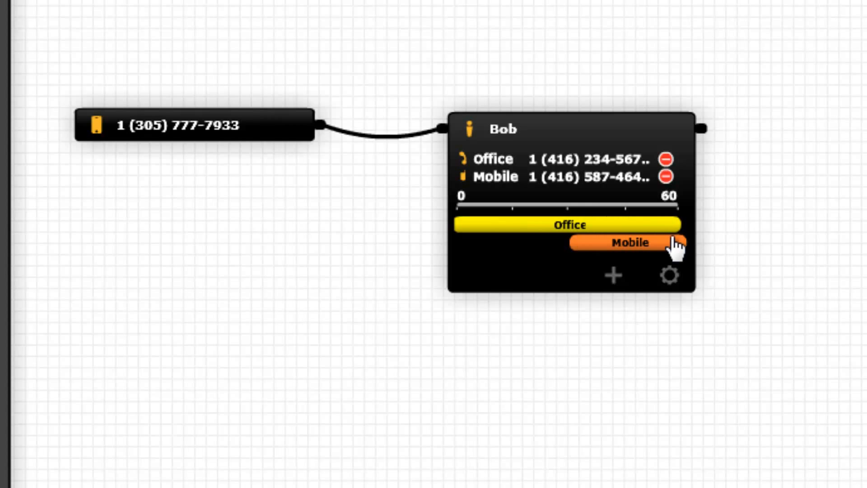
pyautogui.moveTo(573, 244); pyautogui.dragTo(626, 253)
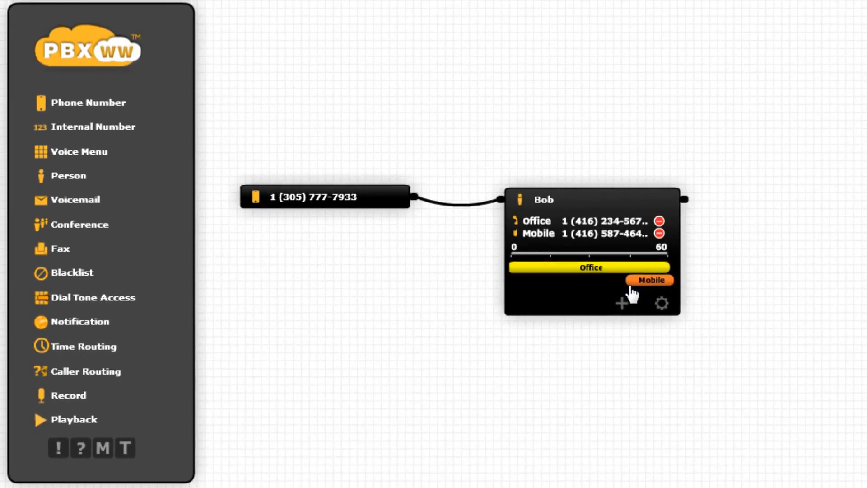
# Step: Add a Voicemail component beyond the person component and enter the recipient's e-mail address
pyautogui.moveTo(89, 201); pyautogui.dragTo(785, 151)
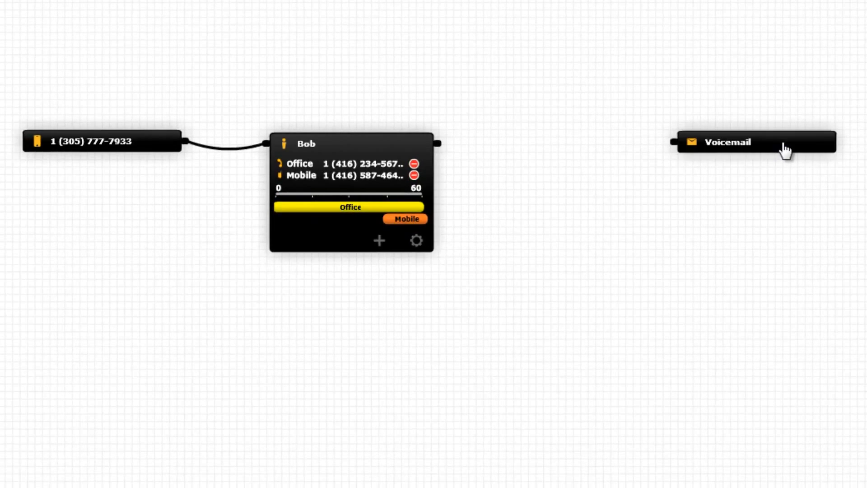
pyautogui.click(824, 190)
pyautogui.press('Return')
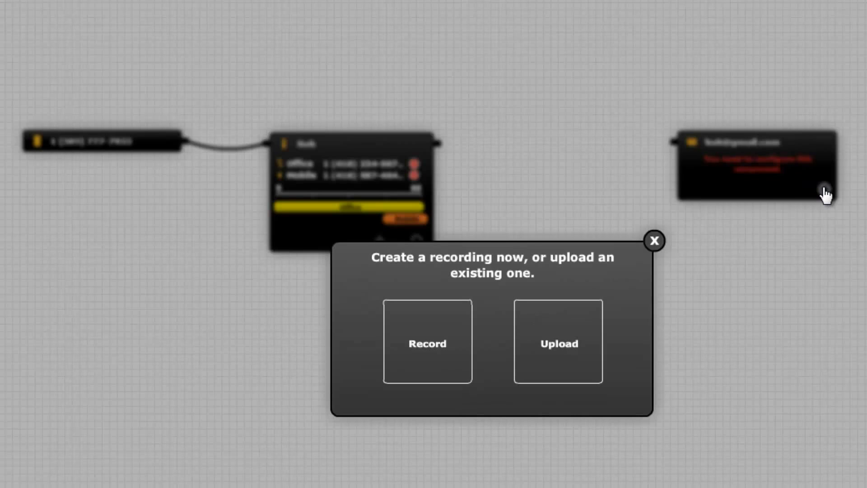
# Step: Record a new voicemail greeting and connect the person component's output to the voicemail component
pyautogui.click(435, 323)
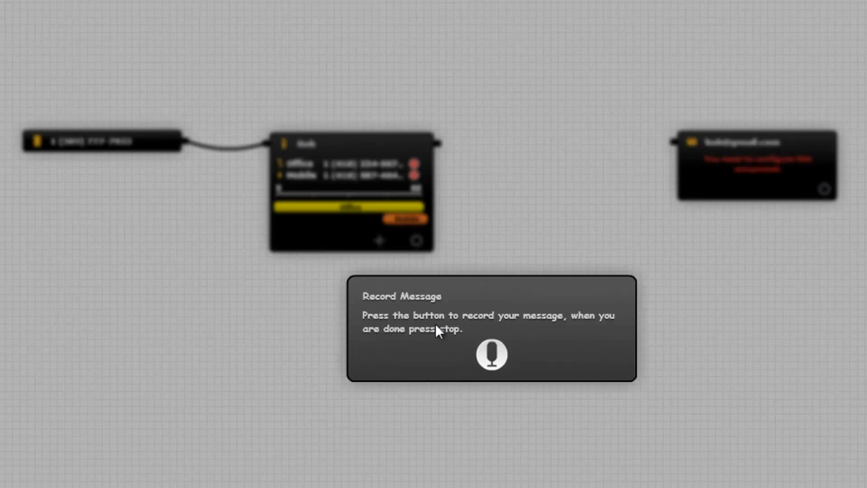
pyautogui.click(492, 354)
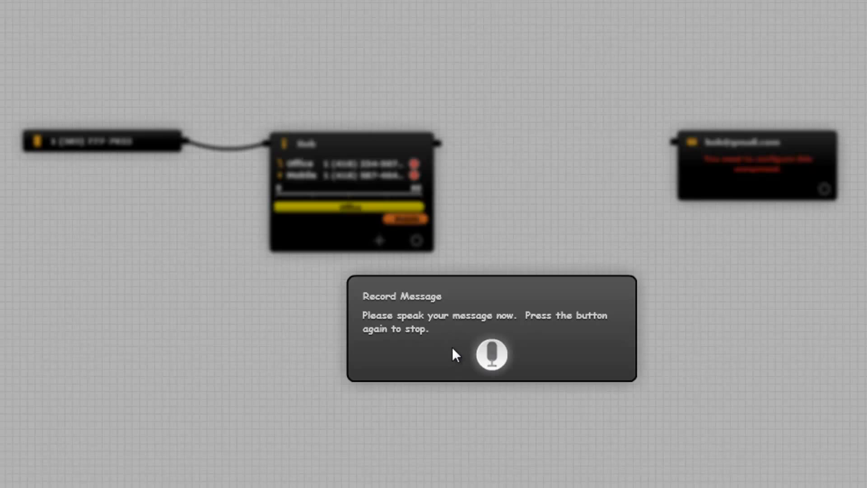
pyautogui.click(495, 352)
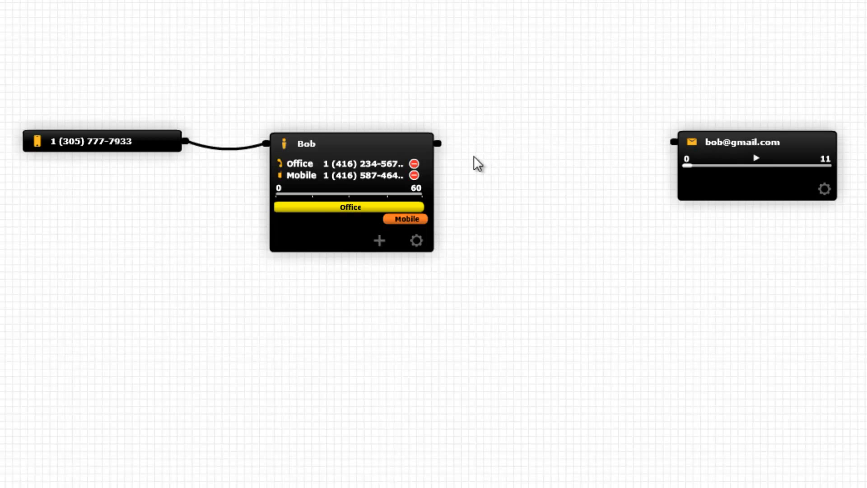
pyautogui.moveTo(438, 144); pyautogui.dragTo(671, 143)
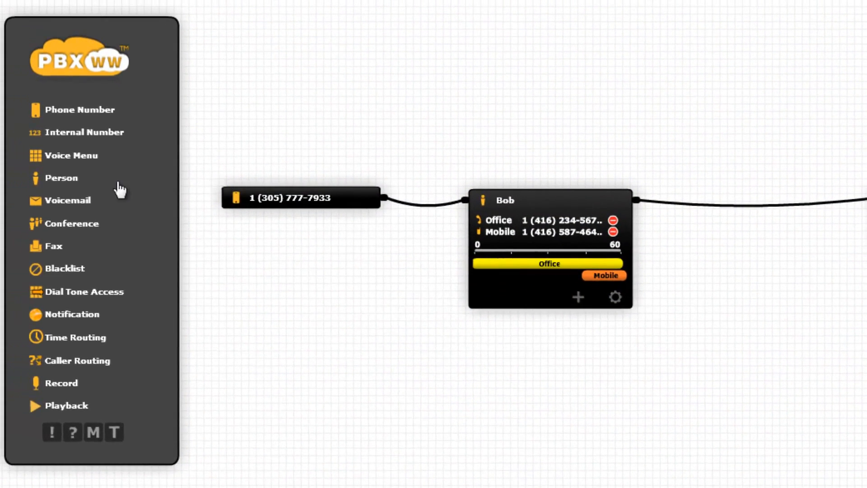
# Step: Place a second Person component between the first person and the voicemail, and enter the person's name
pyautogui.moveTo(47, 179); pyautogui.dragTo(787, 178)
pyautogui.moveTo(586, 142); pyautogui.dragTo(585, 145)
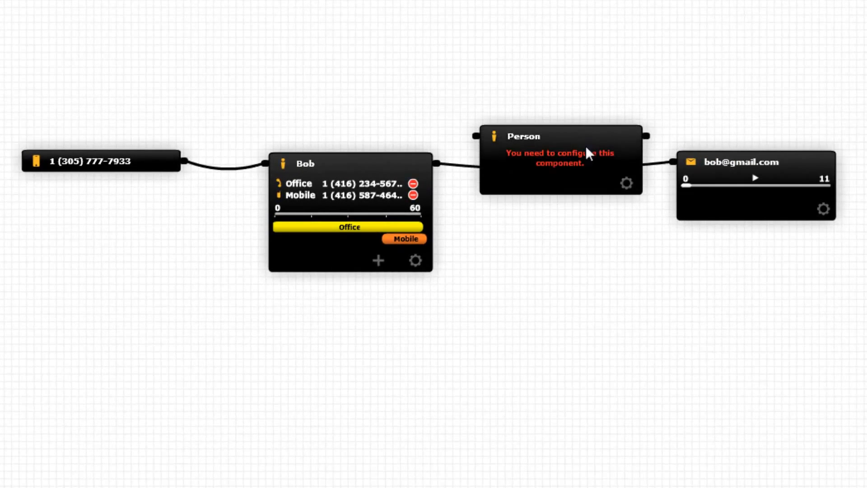
pyautogui.click(626, 184)
pyautogui.write('Susie')
pyautogui.press('Return')
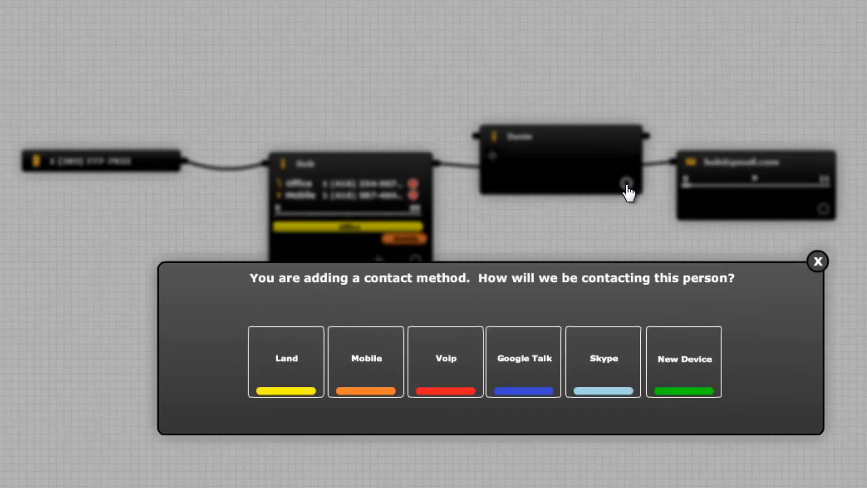
# Step: Add a mobile contact method to the second person with their phone number, naming it Mobile
pyautogui.click(396, 359)
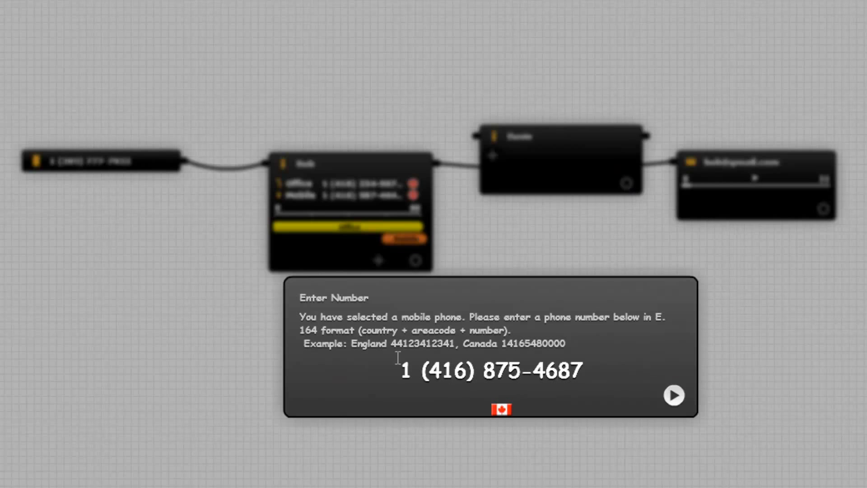
pyautogui.press('Return')
pyautogui.write('Mobile')
pyautogui.press('Return')
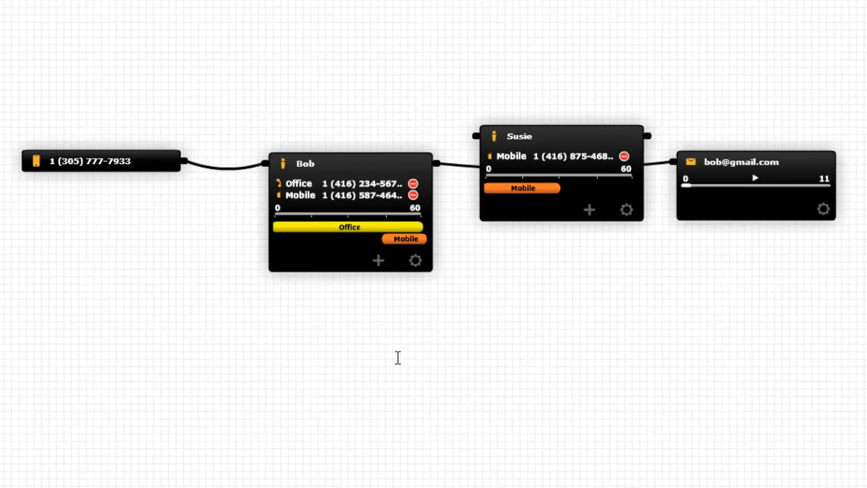
# Step: Reroute the first person's link through the second person to the voicemail, and align the second person in the chain
pyautogui.moveTo(651, 163); pyautogui.dragTo(493, 139)
pyautogui.moveTo(648, 136); pyautogui.dragTo(672, 166)
pyautogui.moveTo(590, 143); pyautogui.dragTo(591, 168)
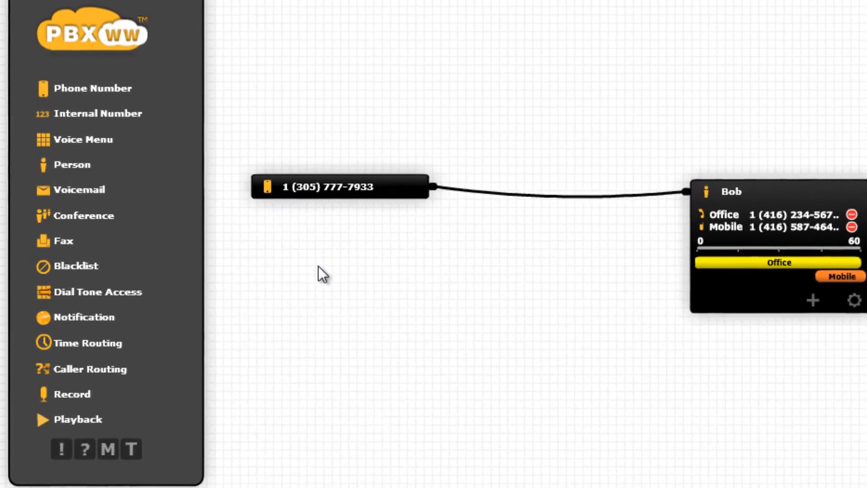
# Step: Place a Voice Menu component between the phone number and the first person, and redirect the phone number's link to it
pyautogui.moveTo(97, 141); pyautogui.dragTo(641, 228)
pyautogui.moveTo(665, 196); pyautogui.dragTo(483, 233)
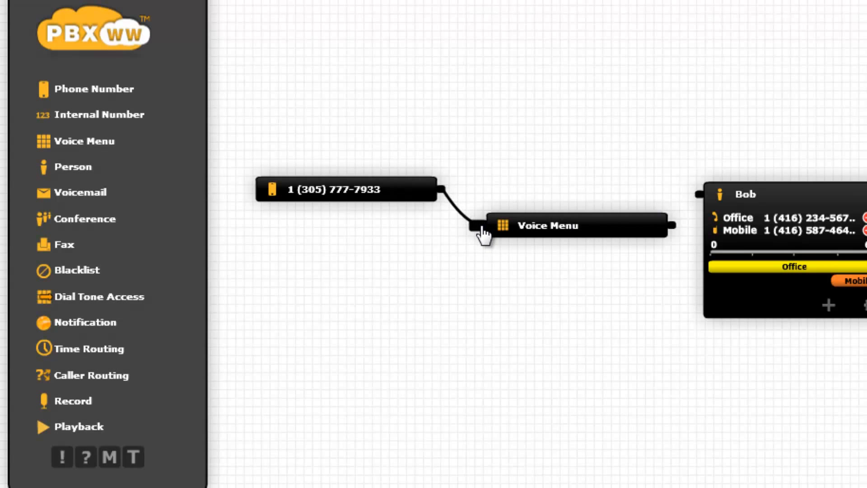
# Step: Configure the voice menu with the name Voice Menu and record a new message for it
pyautogui.click(625, 230)
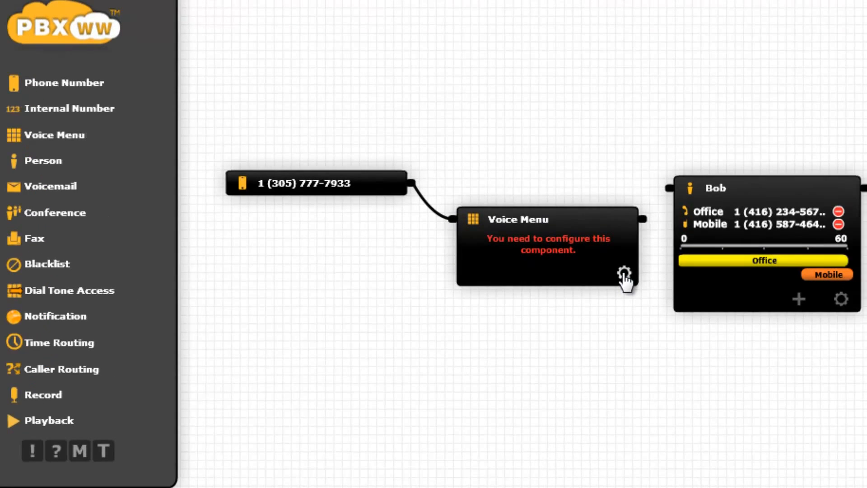
pyautogui.click(624, 273)
pyautogui.write('Voice Menu')
pyautogui.press('Return')
pyautogui.click(474, 356)
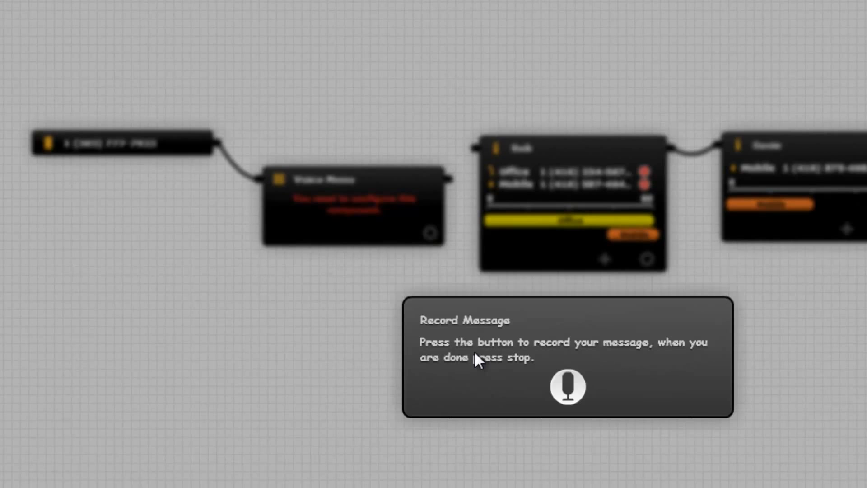
pyautogui.click(573, 384)
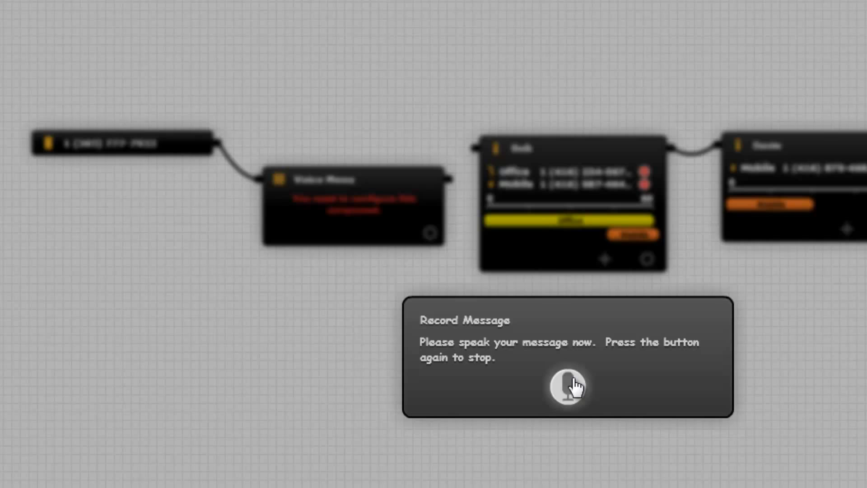
pyautogui.click(573, 385)
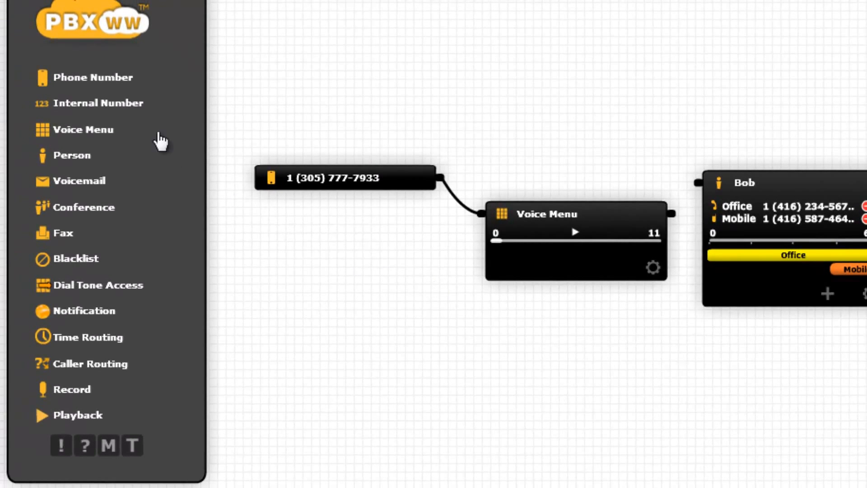
# Step: Add a second Phone Number component below the first, assign the available 212 area-code number, and connect it to the voice menu
pyautogui.moveTo(113, 85); pyautogui.dragTo(361, 322)
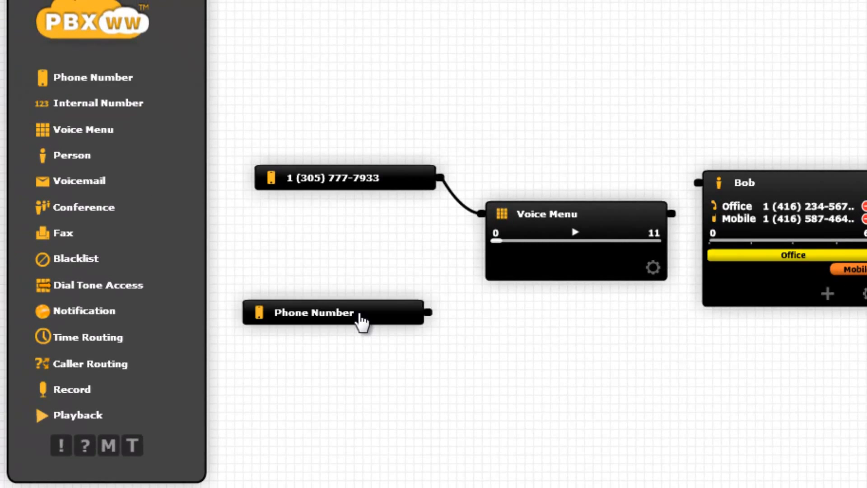
pyautogui.click(411, 367)
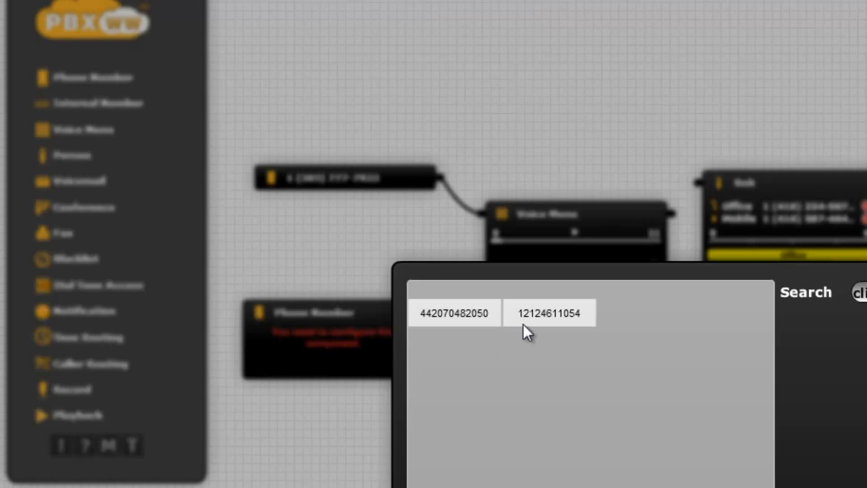
pyautogui.click(543, 318)
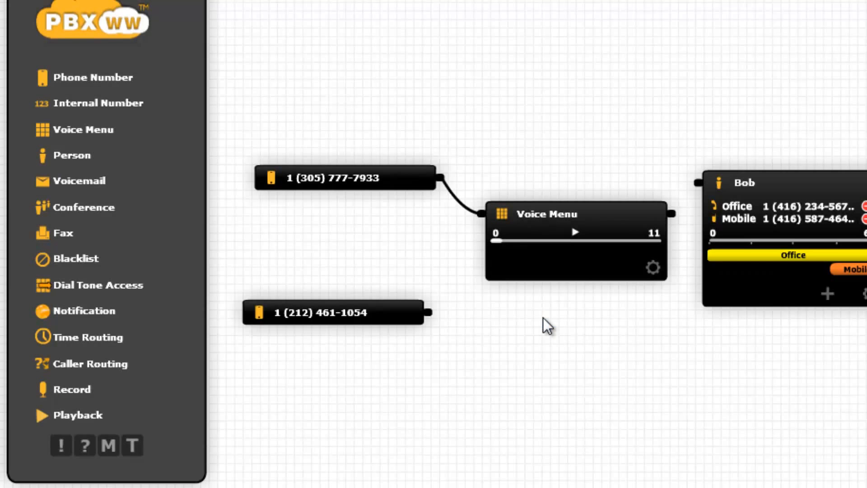
pyautogui.moveTo(429, 312); pyautogui.dragTo(481, 214)
# Step: Connect the voice menu's option 1 to the first person and option 2 to the second, moving the second person lower on the canvas
pyautogui.moveTo(672, 214); pyautogui.dragTo(693, 189)
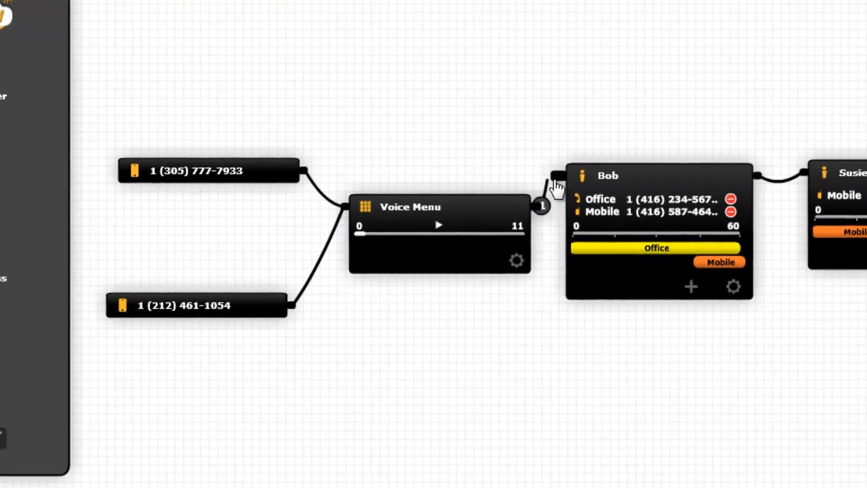
pyautogui.moveTo(556, 181); pyautogui.dragTo(558, 177)
pyautogui.moveTo(536, 208); pyautogui.dragTo(809, 175)
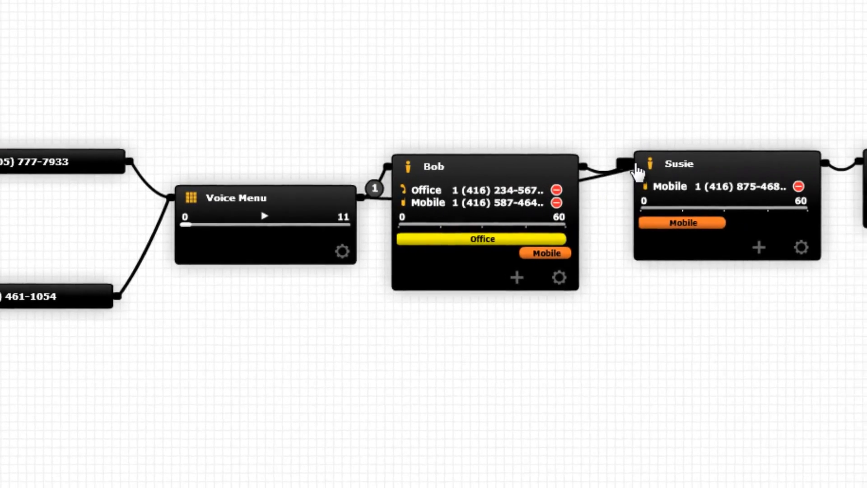
pyautogui.moveTo(637, 170); pyautogui.dragTo(635, 172)
pyautogui.moveTo(719, 174); pyautogui.dragTo(717, 469)
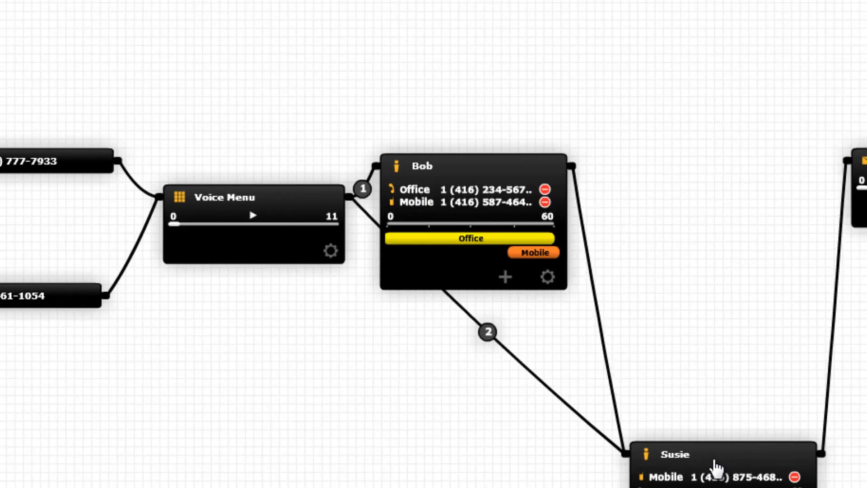
# Step: Move the first person up and away from the voice menu, and set the menu option numbers to 101 for the first person and 102 for the second
pyautogui.moveTo(506, 164); pyautogui.dragTo(546, 122)
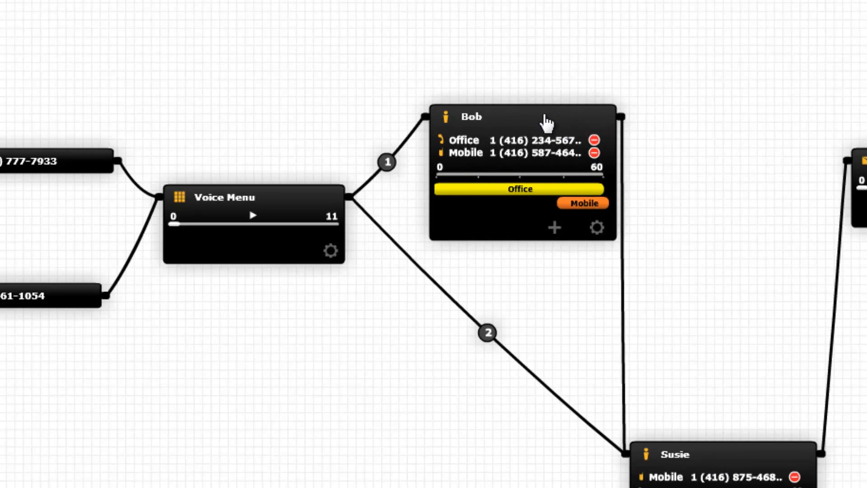
pyautogui.moveTo(391, 178)
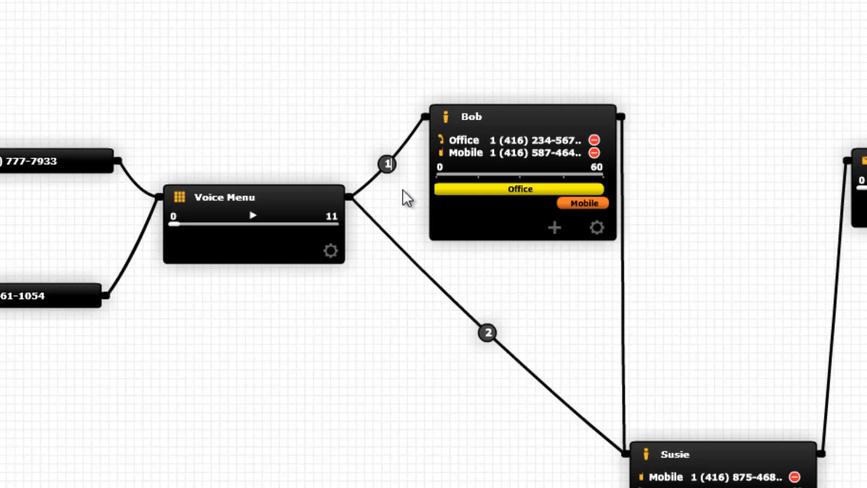
pyautogui.write('01')
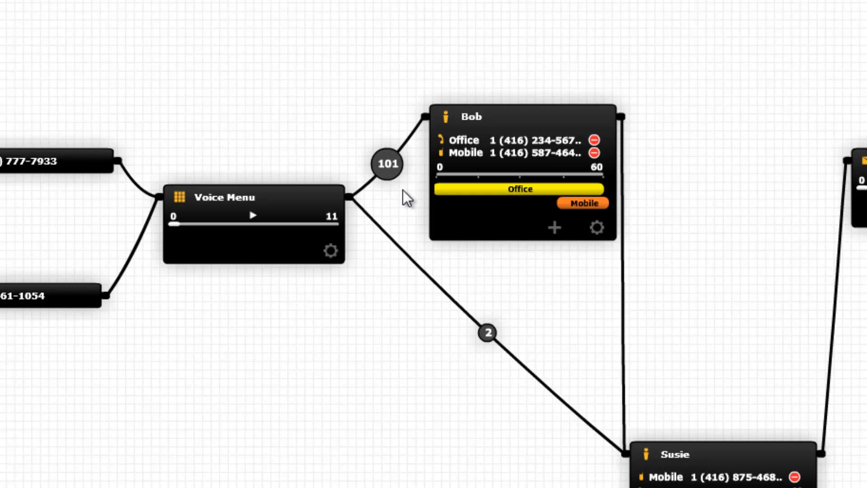
pyautogui.click(487, 334)
pyautogui.write('102')
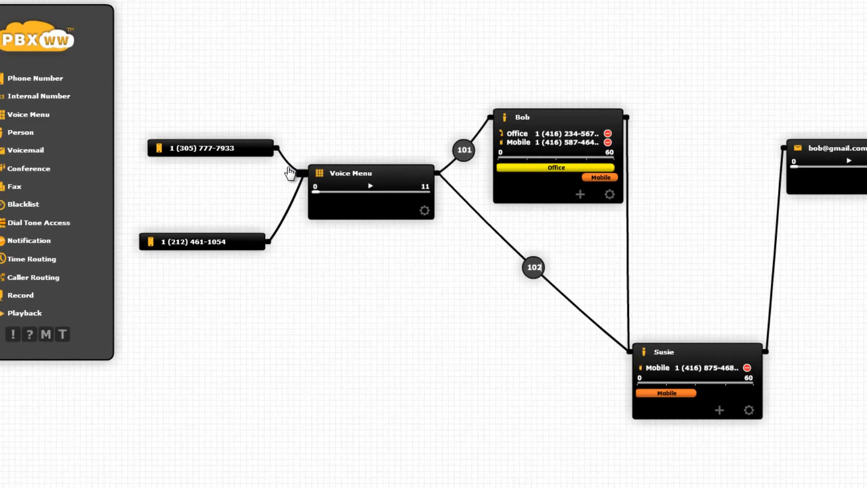
# Step: Redirect the 305 area-code phone number's link from the voice menu straight to the first person, and delete that phone number component
pyautogui.click(292, 172)
pyautogui.moveTo(277, 149); pyautogui.dragTo(474, 120)
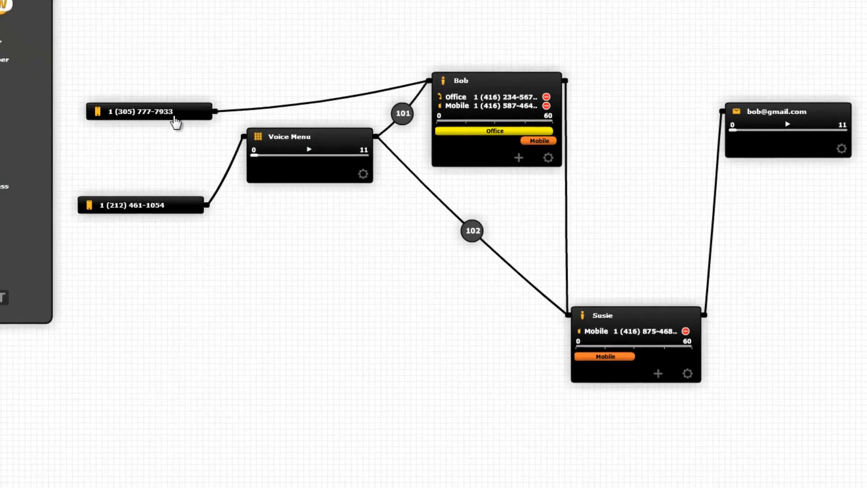
pyautogui.moveTo(174, 117); pyautogui.dragTo(841, 443)
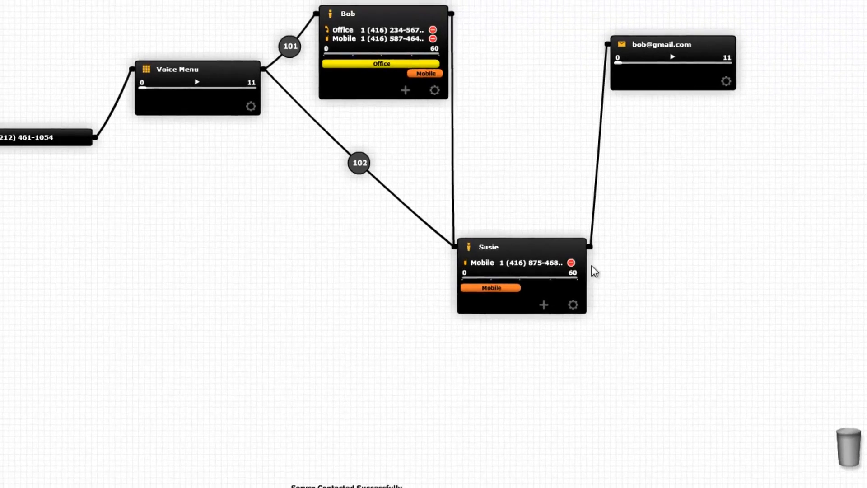
# Step: Redirect the first person's outgoing link to the voicemail, and tidy the layout with the second person below the first and the voice menu lower
pyautogui.moveTo(443, 199); pyautogui.dragTo(566, 72)
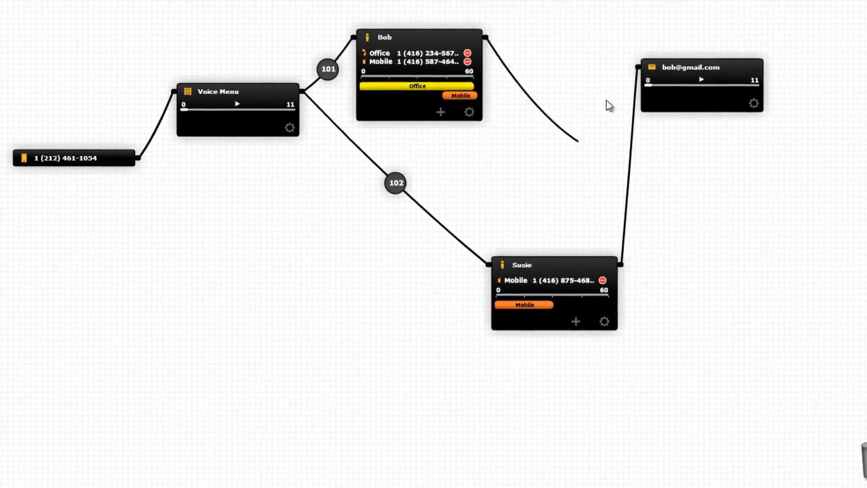
pyautogui.moveTo(609, 105); pyautogui.dragTo(637, 67)
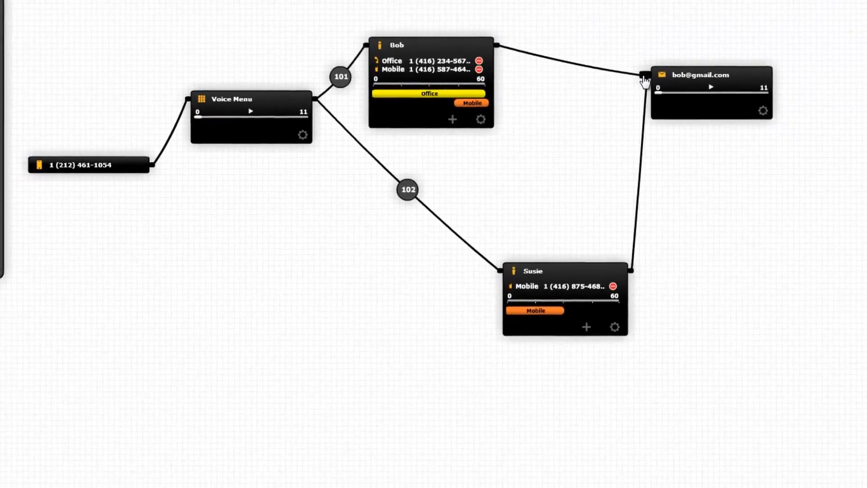
pyautogui.moveTo(560, 265); pyautogui.dragTo(475, 208)
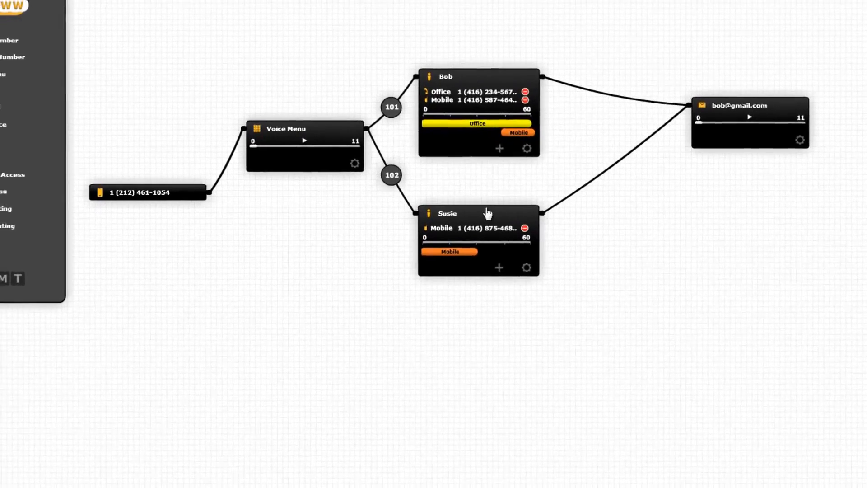
pyautogui.moveTo(314, 126); pyautogui.dragTo(311, 173)
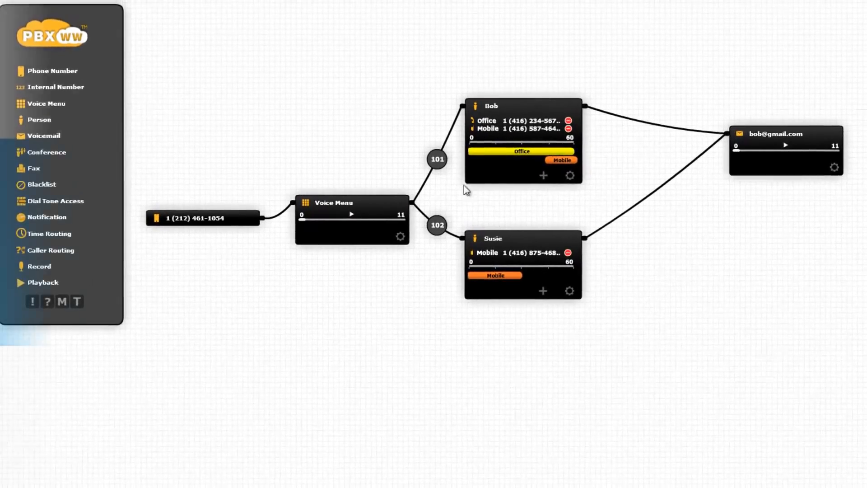